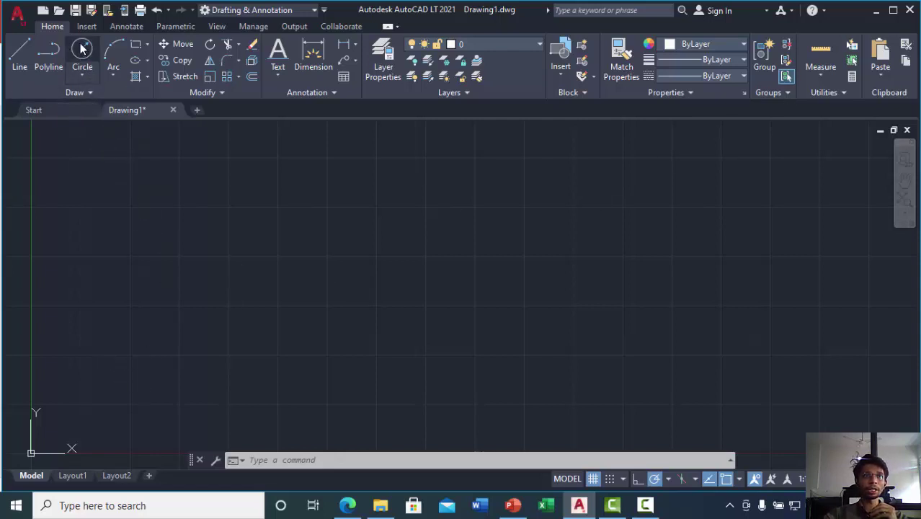
Step: Draw a circle with a radius of about 60 units in the empty drawing, above and to the right of the origin
left_click(82, 51)
left_click(224, 291)
left_click(224, 244)
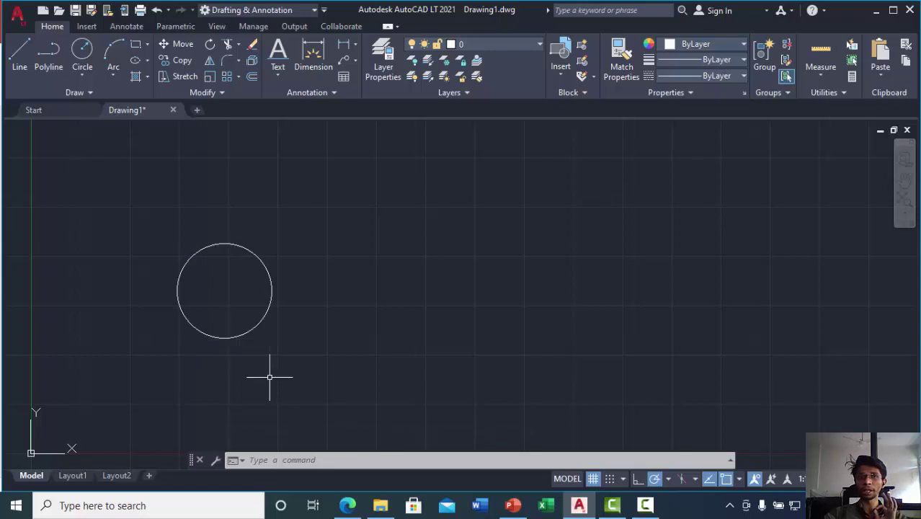
Step: Run the LIST command on the circle to display its geometric properties
type("LIST")
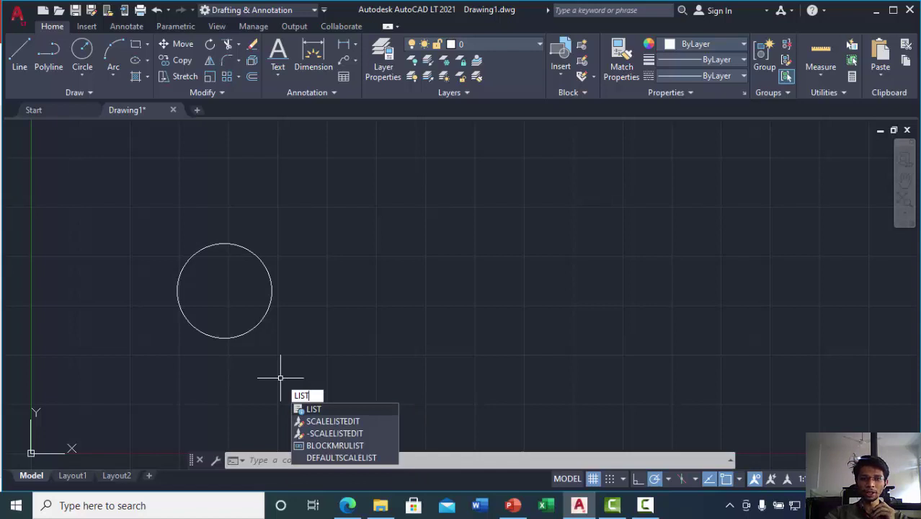
key("Return")
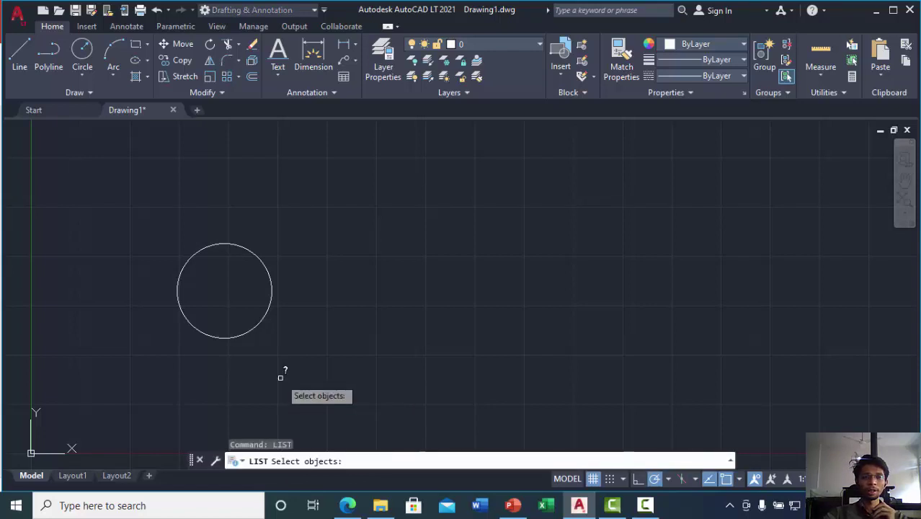
left_click(263, 315)
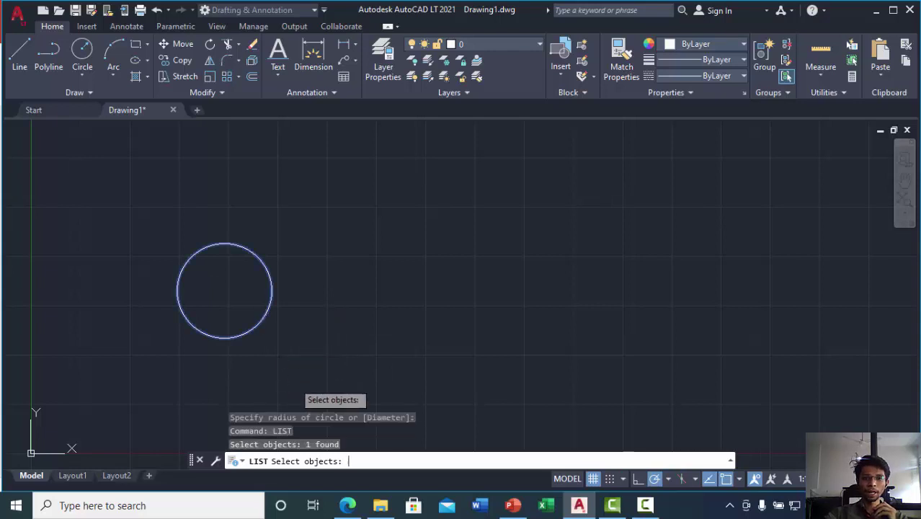
key("Return")
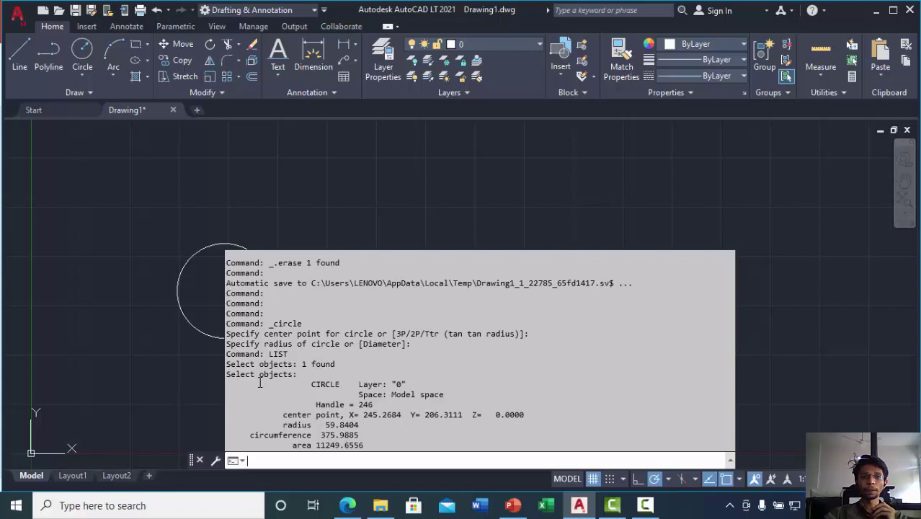
Step: Copy the circle's listed properties, from the CIRCLE line through the area, and paste them as text beside the circle
left_click(305, 383)
key("ctrl+a")
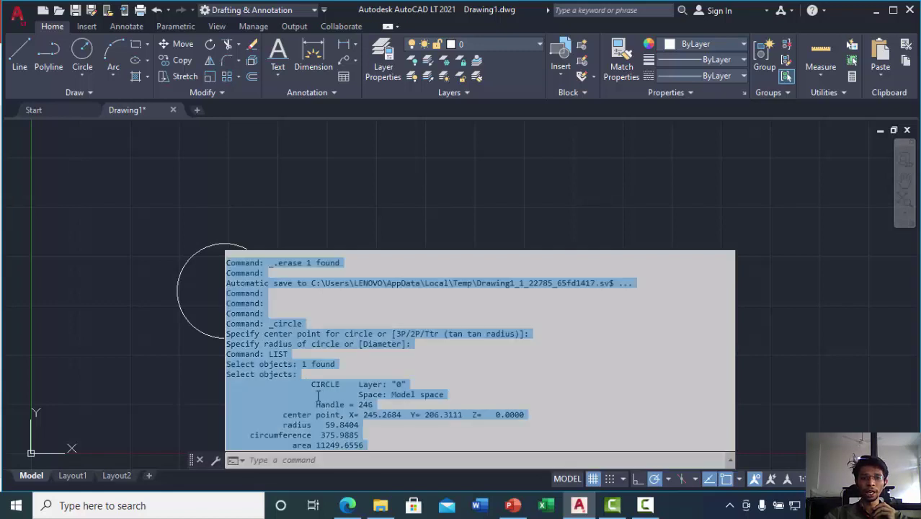
left_click(353, 416)
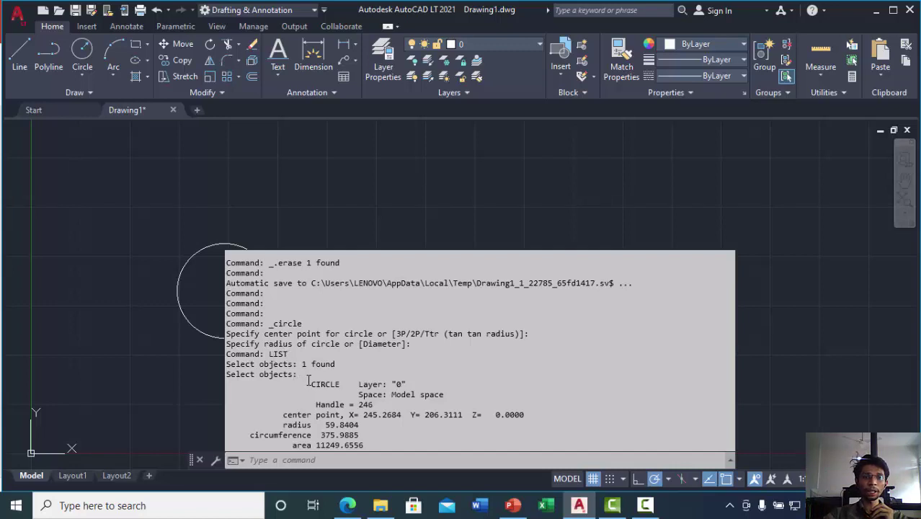
left_click_drag(312, 385, 372, 446)
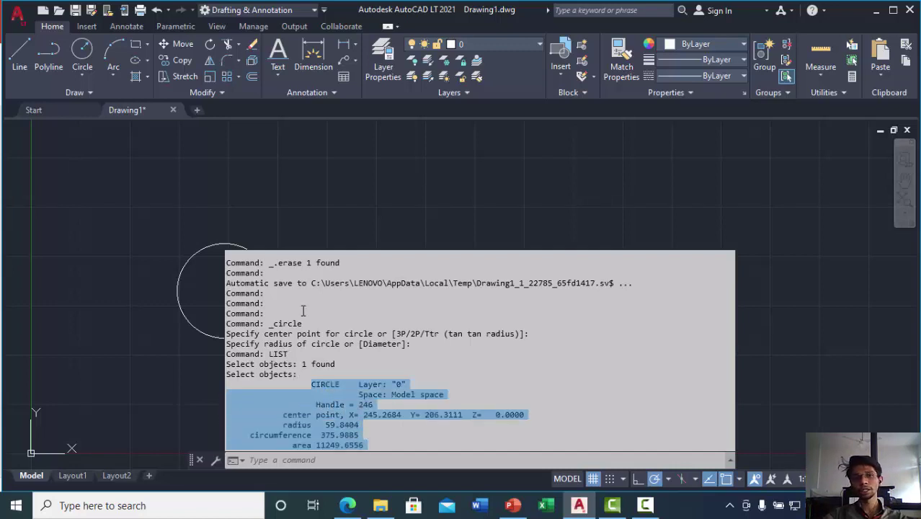
key("ctrl+c")
key("ctrl+v")
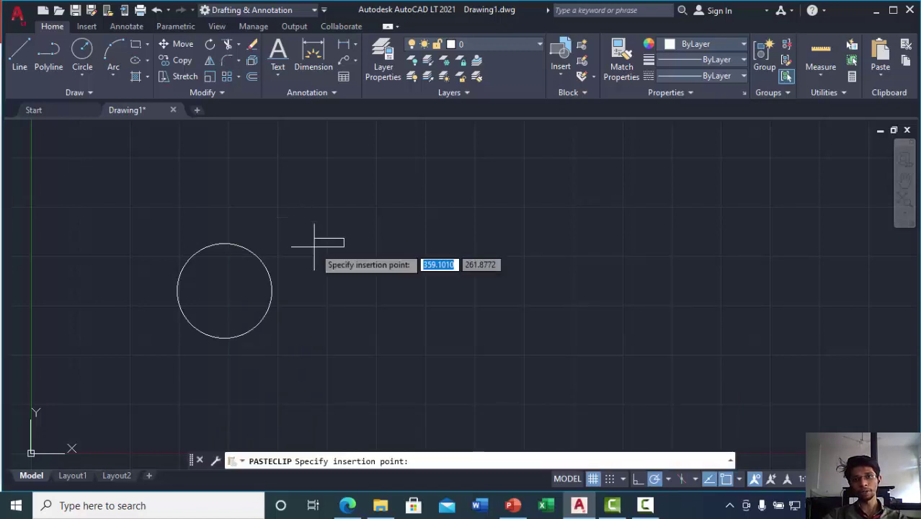
left_click(313, 297)
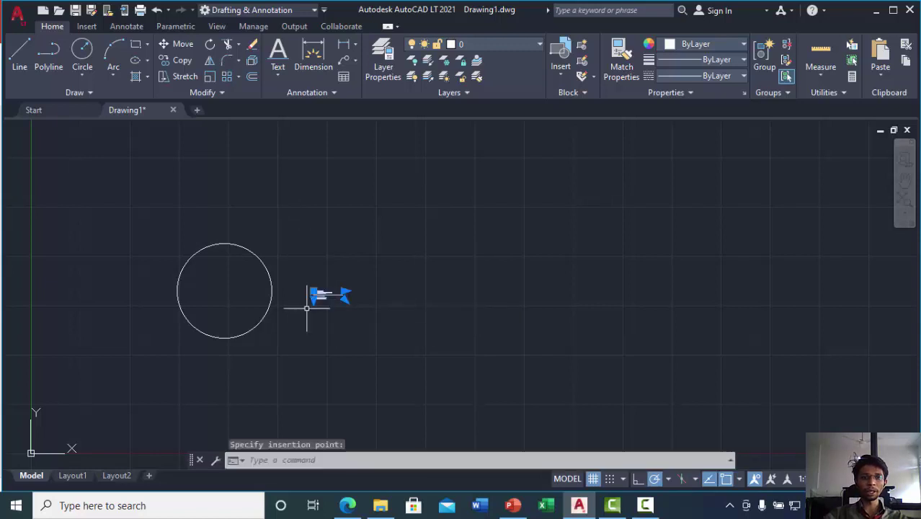
scroll(319, 312, "up", 4)
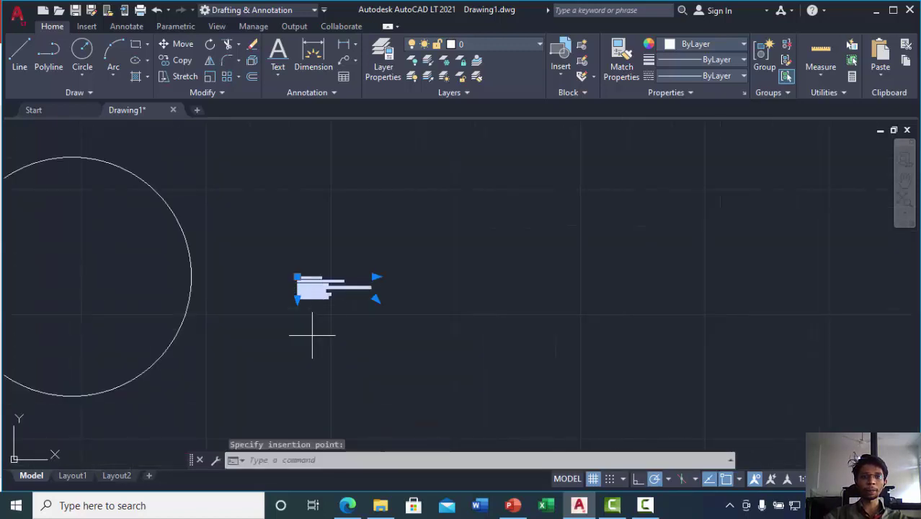
left_click(310, 331)
key("Escape")
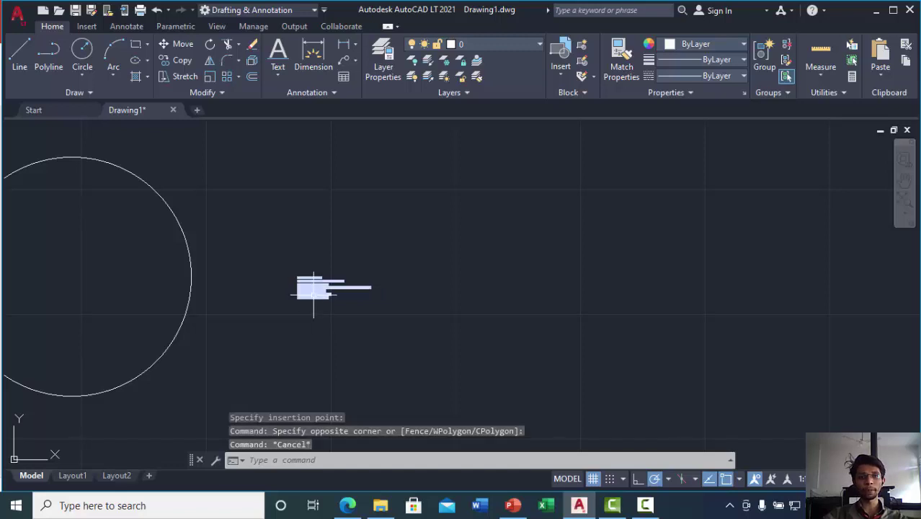
Step: Set the height of all the pasted property text to 20 and finish editing it
scroll(313, 292, "down", 2)
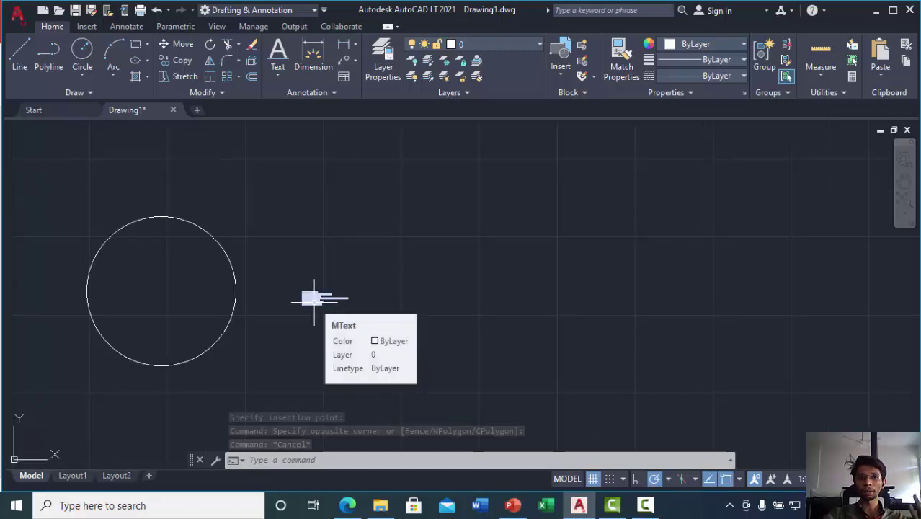
left_click(313, 297)
double_click(313, 298)
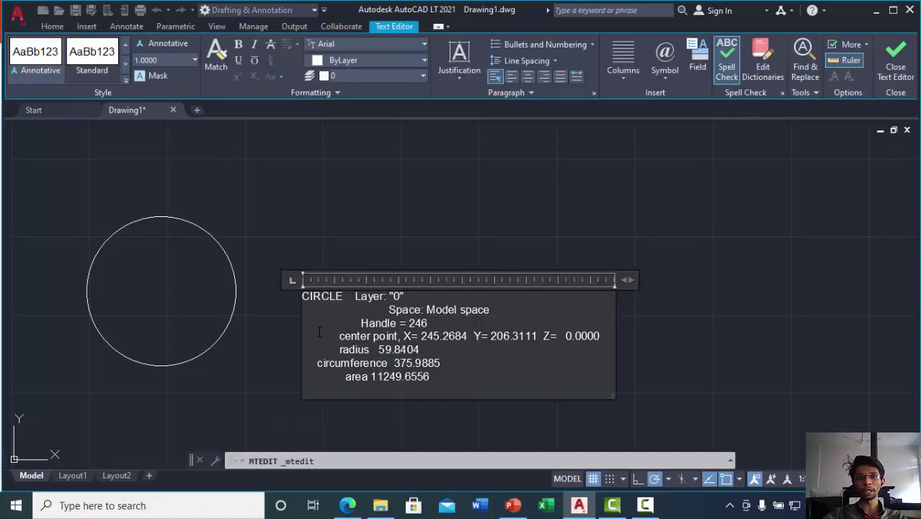
left_click_drag(444, 383, 303, 296)
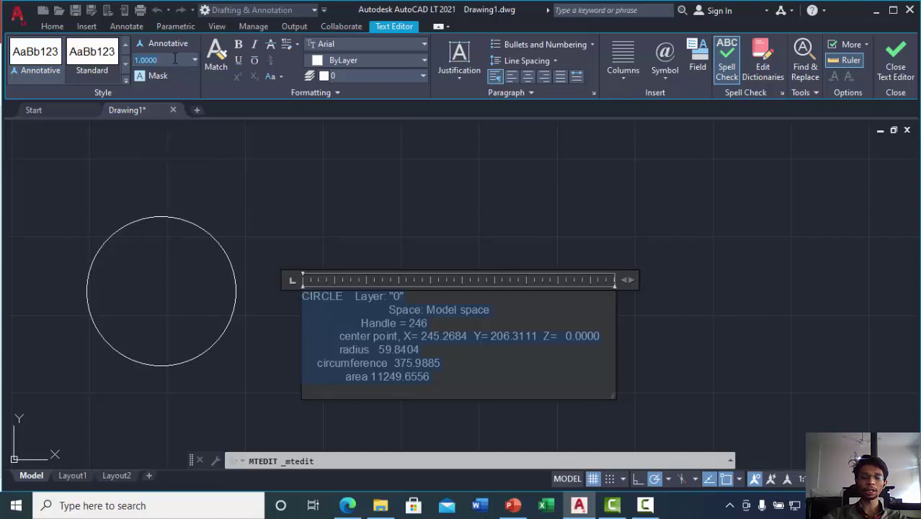
key("Return")
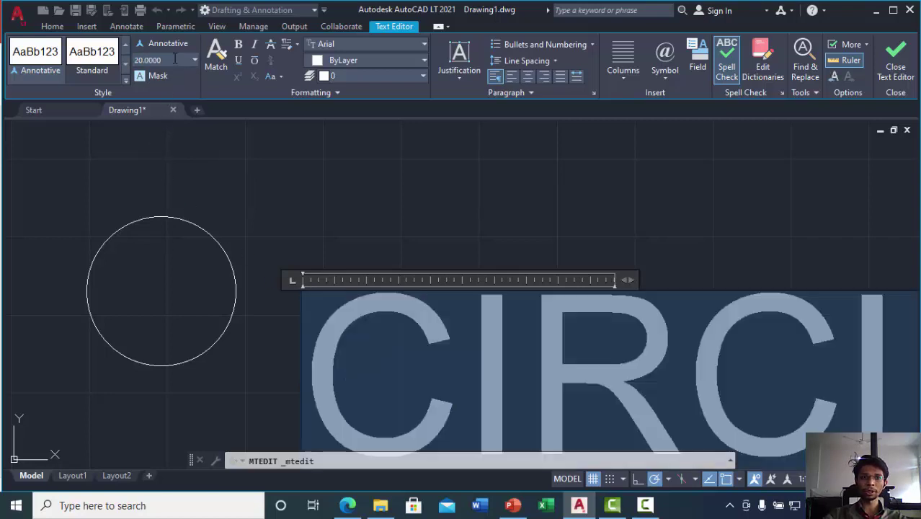
left_click(286, 189)
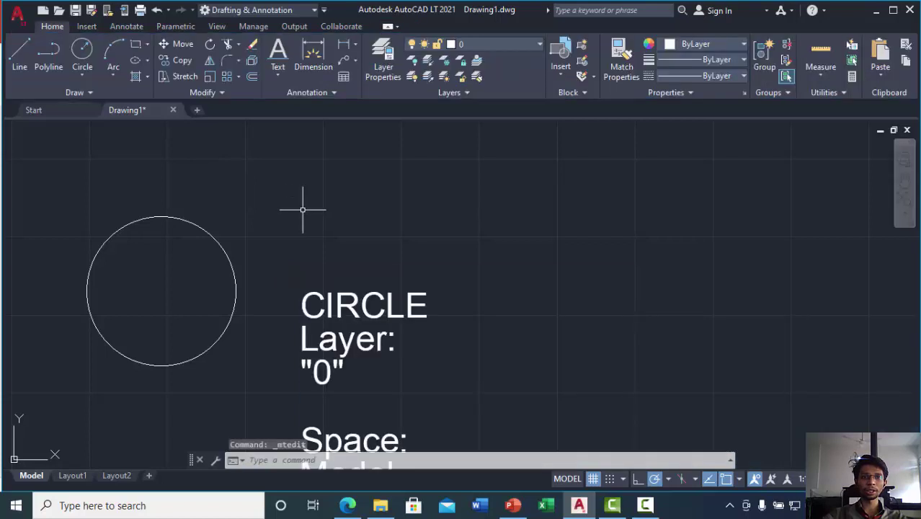
Step: Widen the pasted text's frame to about the reach of its longest property lines, and deselect it
scroll(304, 206, "down", 6)
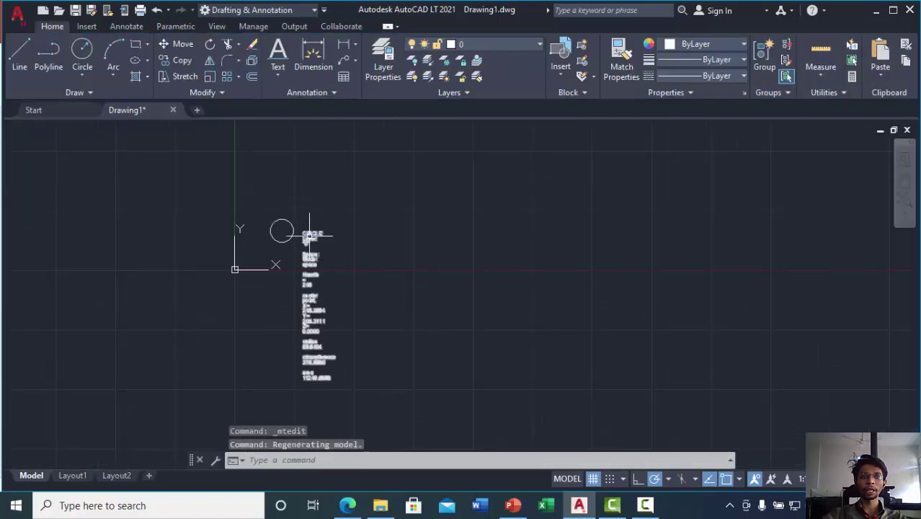
left_click(306, 324)
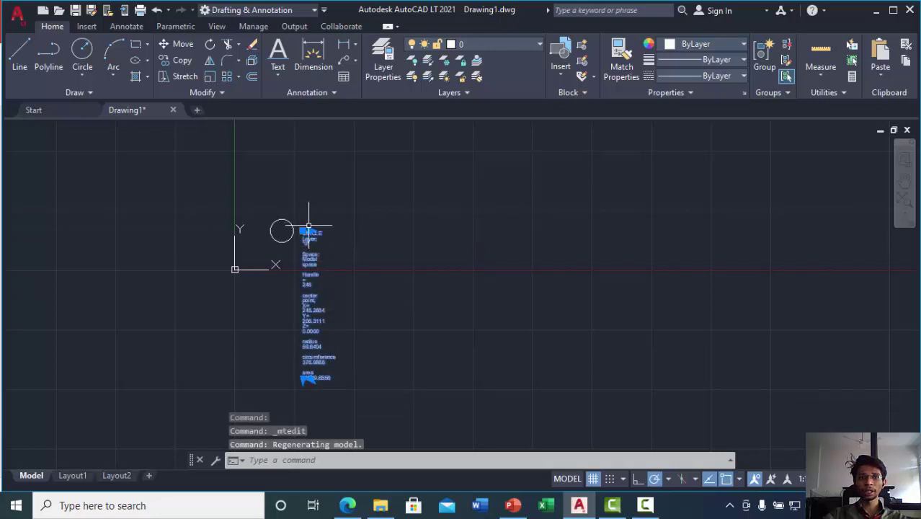
scroll(309, 231, "up", 5)
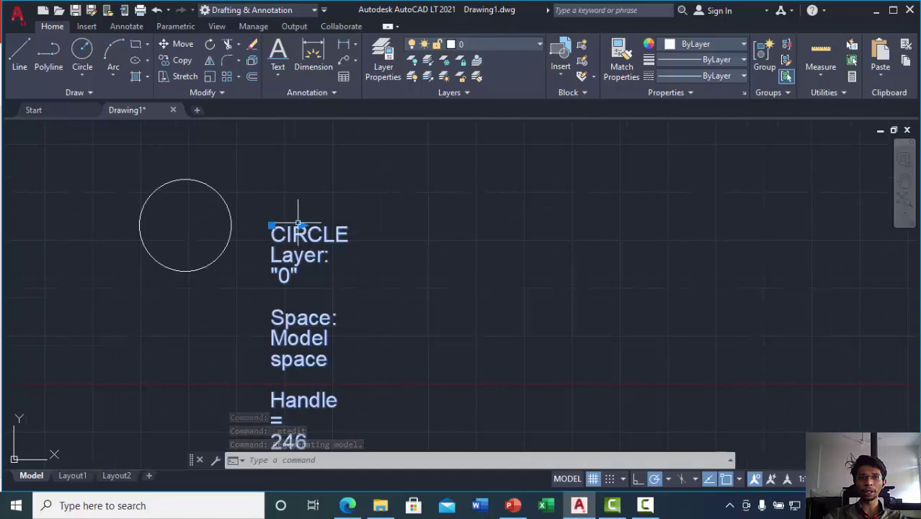
left_click(302, 226)
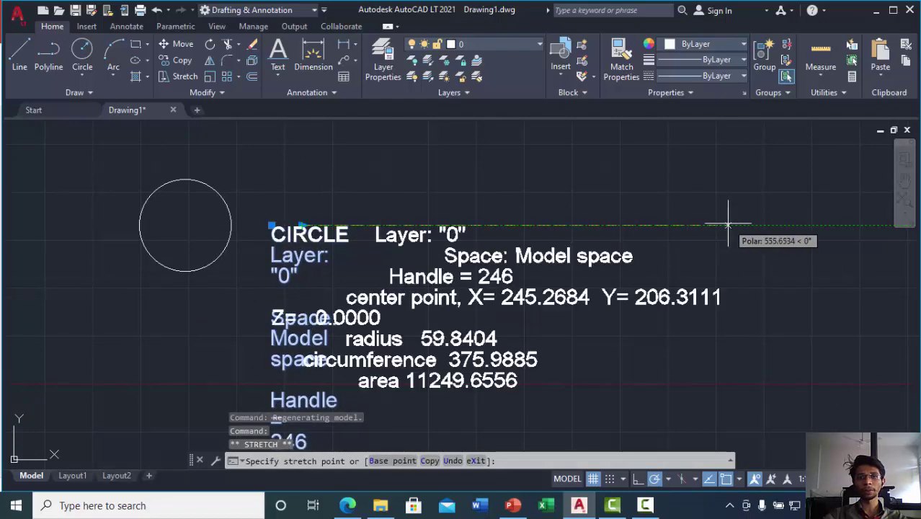
left_click(616, 207)
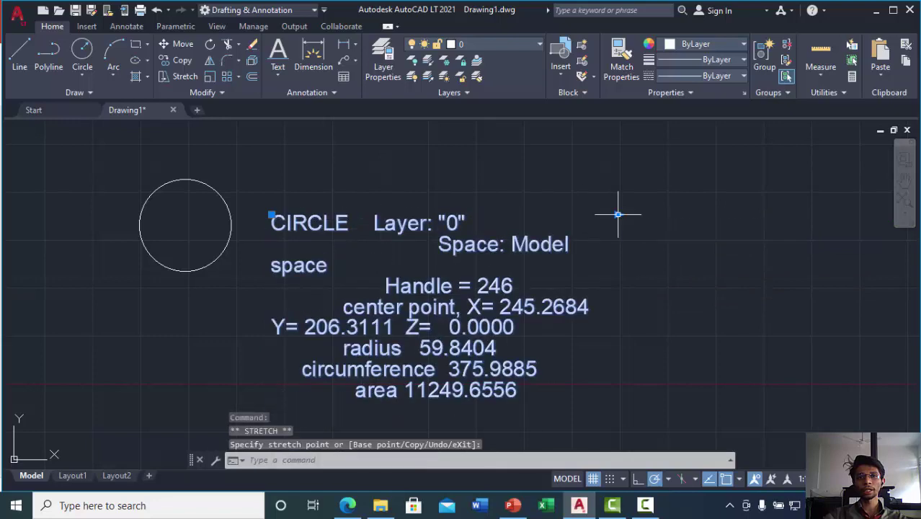
scroll(461, 297, "down", 4)
scroll(436, 295, "up", 2)
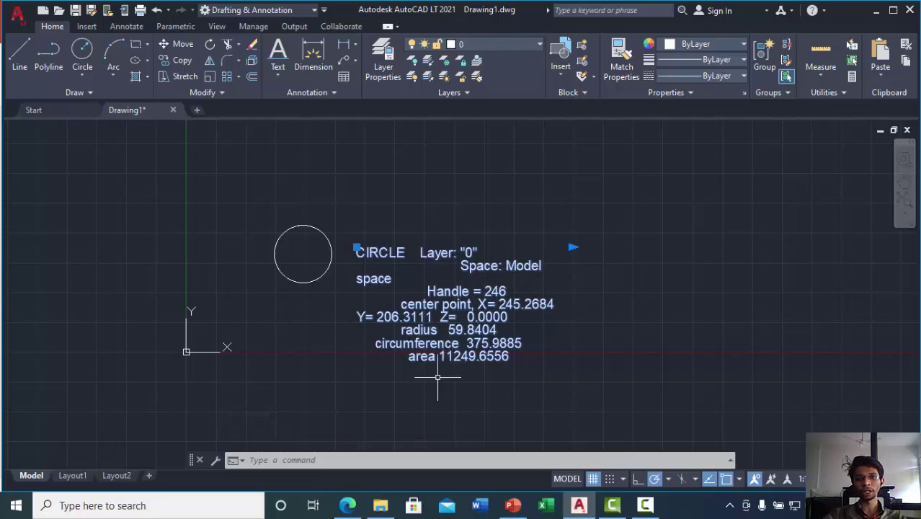
left_click(414, 395)
key("Escape")
key("Escape")
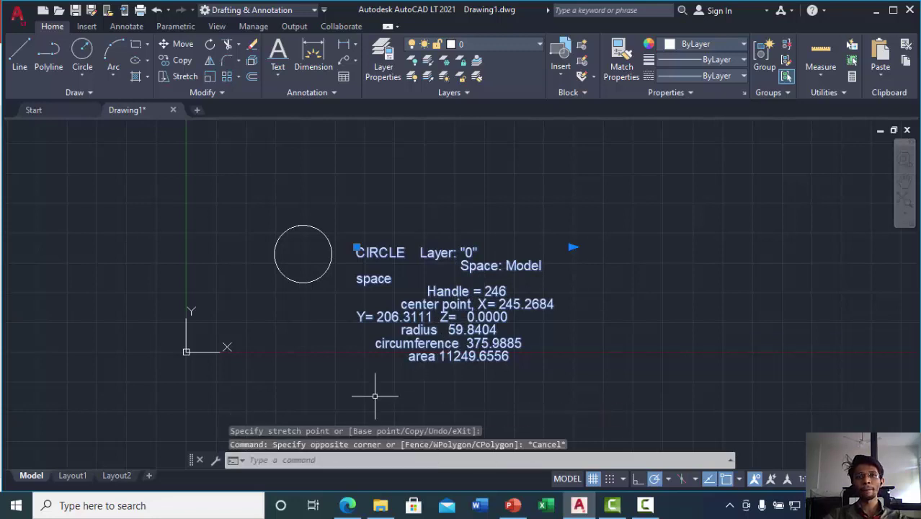
Step: Draw a zigzag of eight connected line segments in the empty area beyond the property text
middle_click_drag(376, 390, 322, 393)
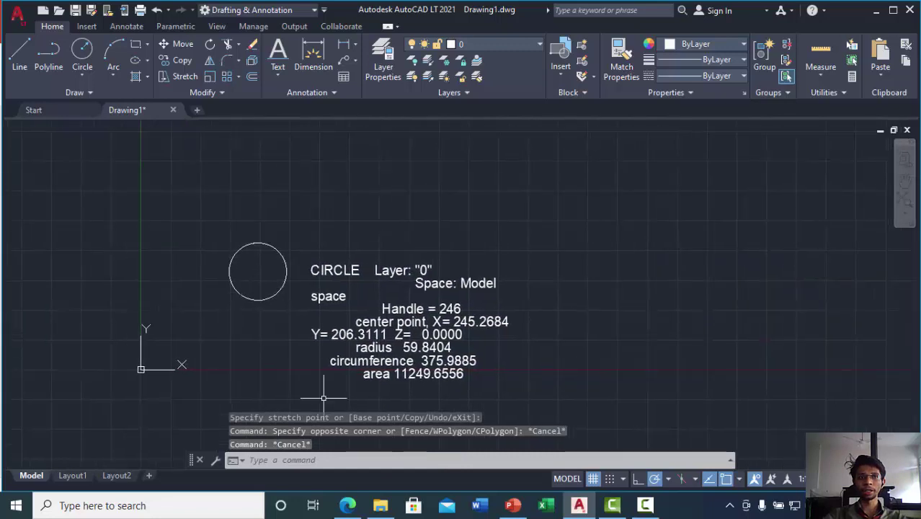
left_click(16, 57)
left_click(566, 288)
left_click(580, 192)
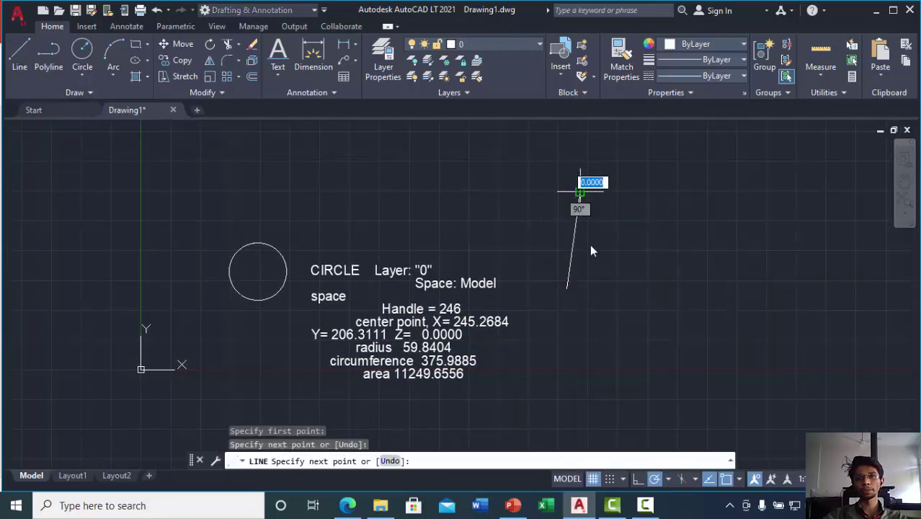
left_click(607, 294)
left_click(624, 207)
left_click(634, 283)
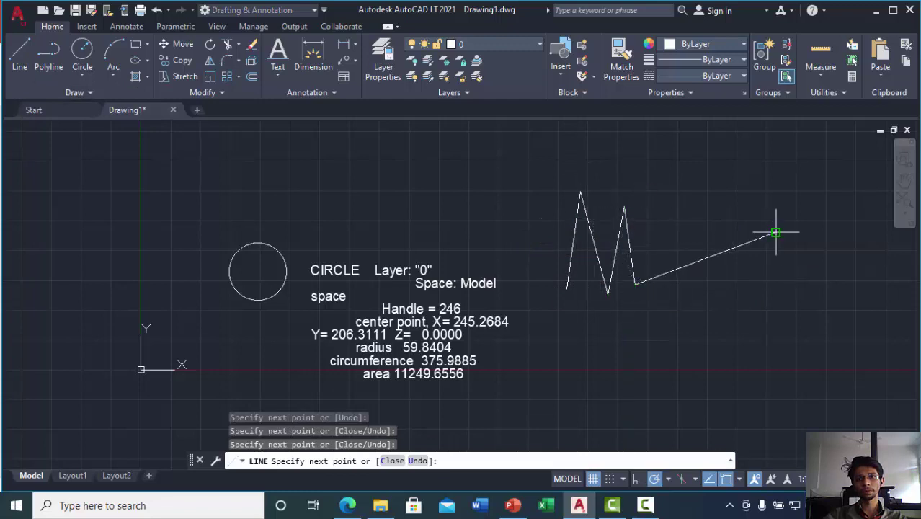
left_click(776, 232)
left_click(708, 222)
left_click(685, 303)
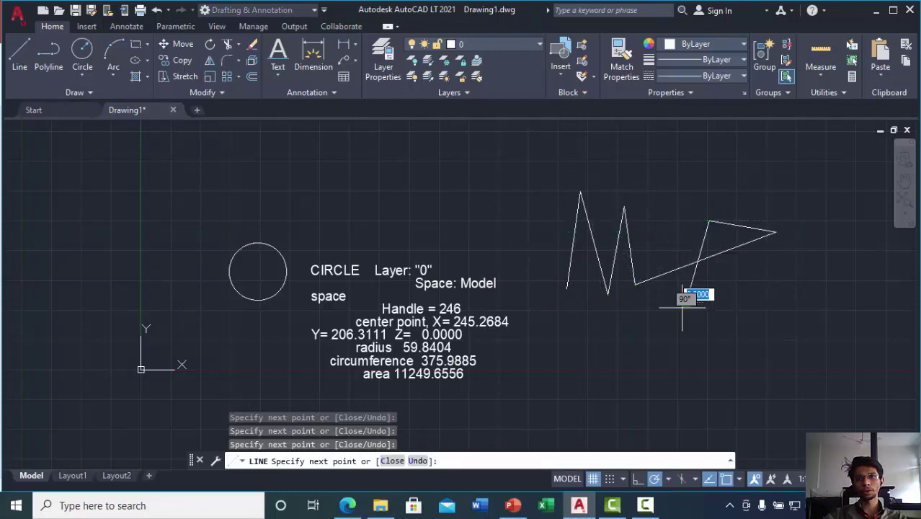
left_click(643, 348)
key("Return")
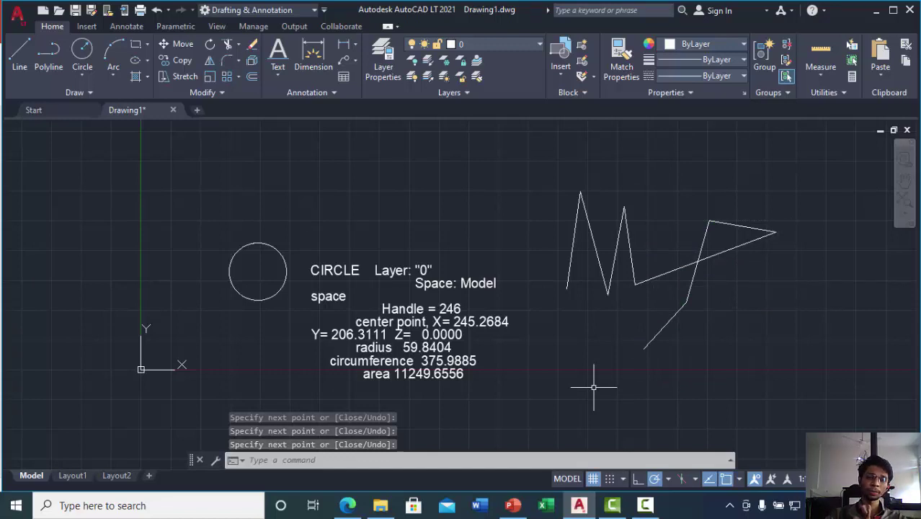
Step: Run the LIST command on all eight connected line segments of the zigzag
type("lis")
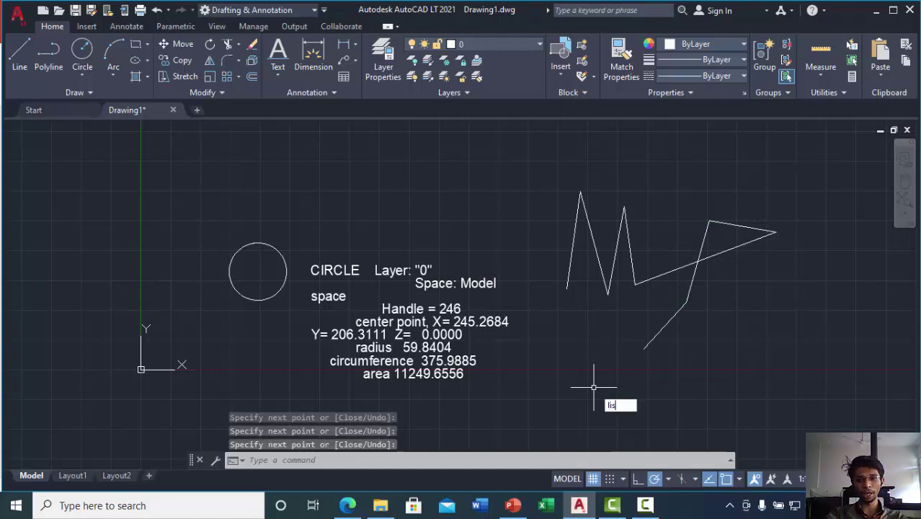
type("t")
key("Return")
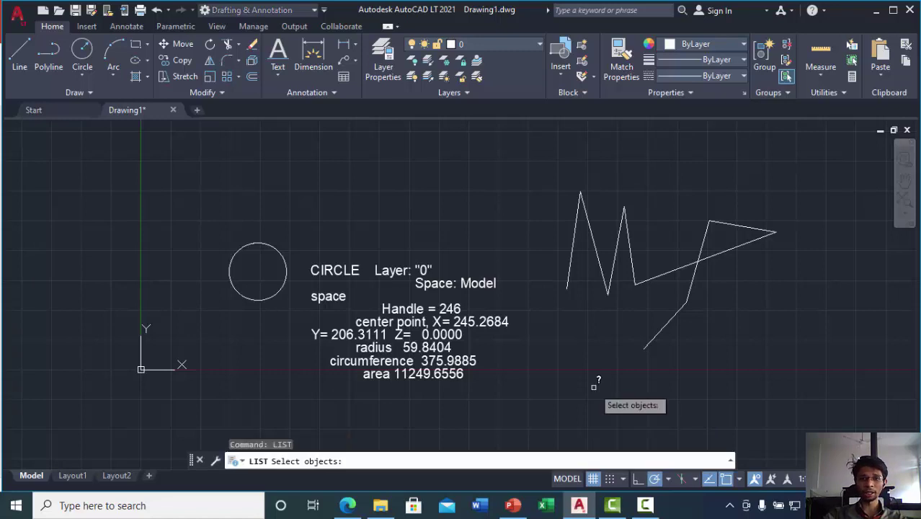
mouse_move(540, 170)
left_mouse_down()
mouse_move(548, 210)
mouse_move(644, 374)
mouse_move(693, 343)
mouse_move(739, 255)
mouse_move(780, 215)
mouse_move(782, 192)
mouse_move(768, 174)
left_mouse_up()
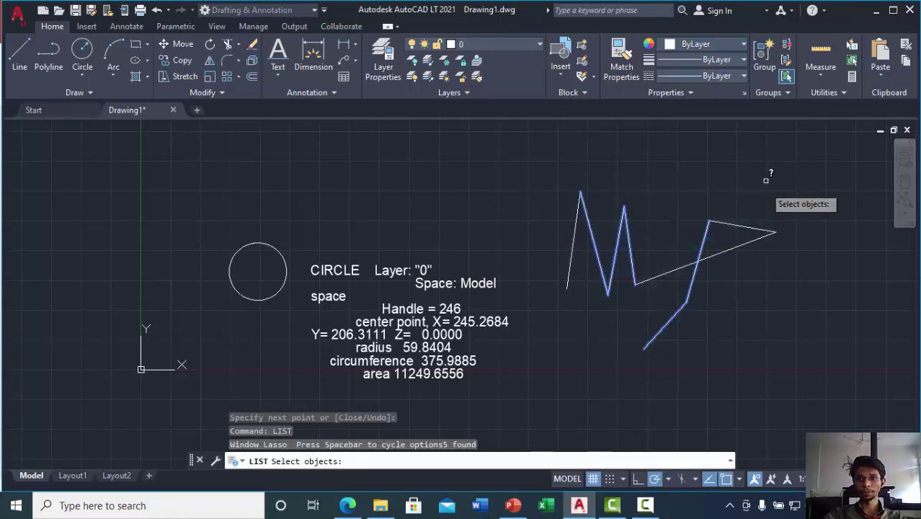
left_click(715, 250)
left_click(730, 225)
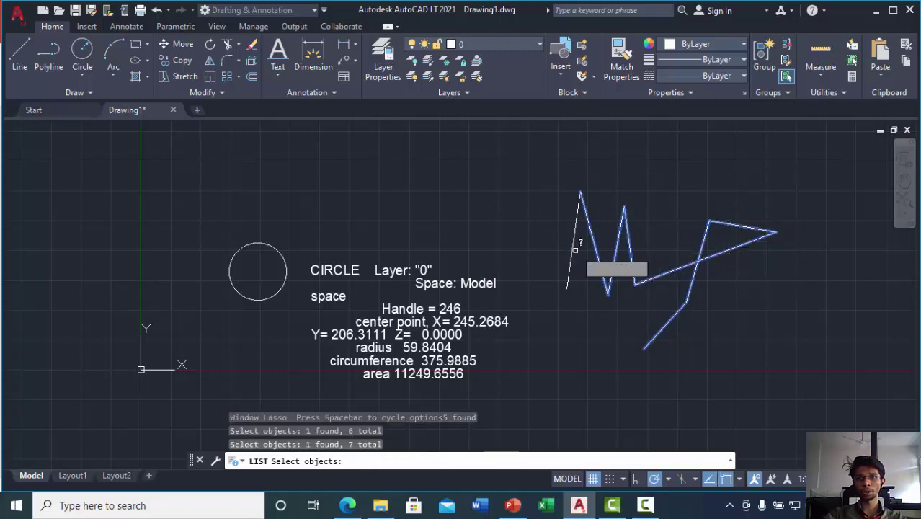
left_click(574, 239)
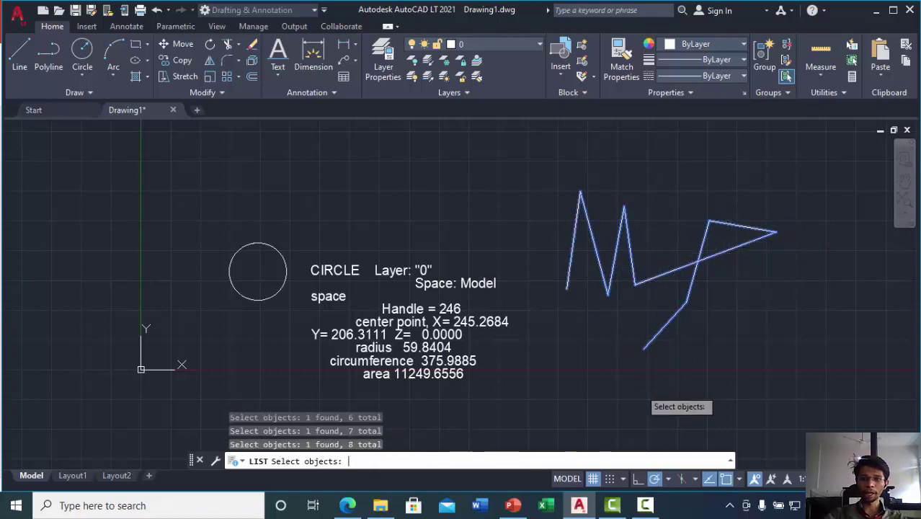
key("Return")
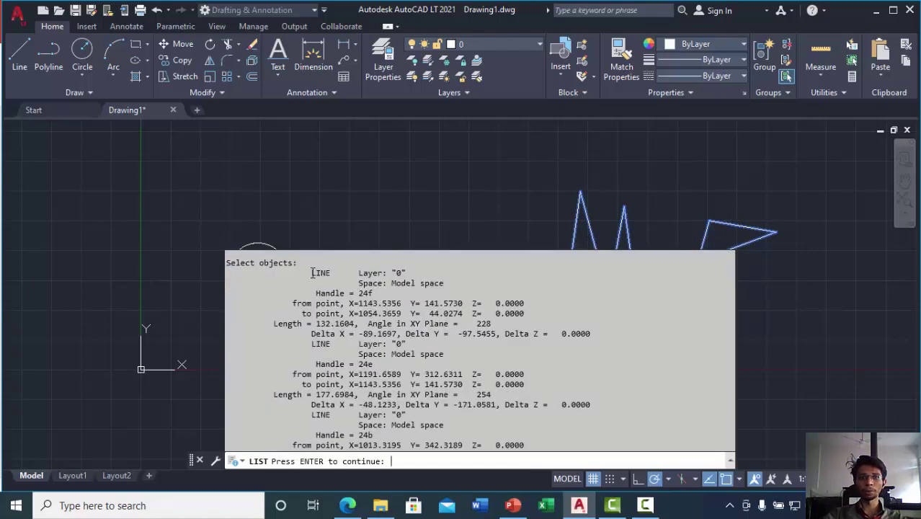
Step: Continue the zigzag's property listing through to its last line segment
left_click_drag(313, 273, 329, 287)
scroll(316, 350, "up", 5)
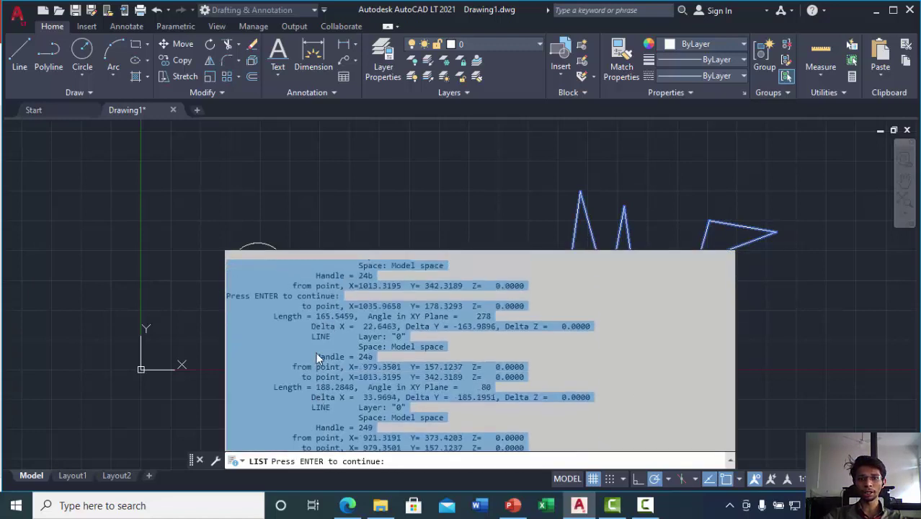
scroll(318, 352, "up", 4)
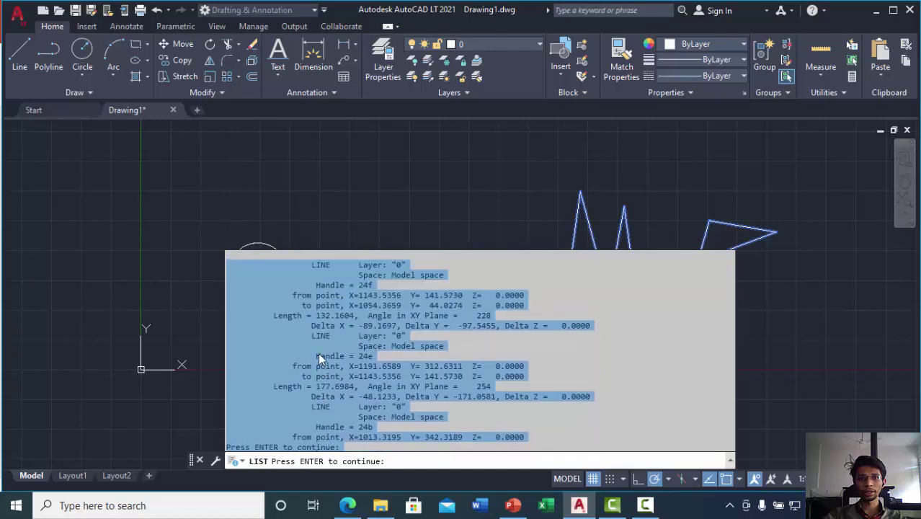
left_click(317, 353)
key("Return")
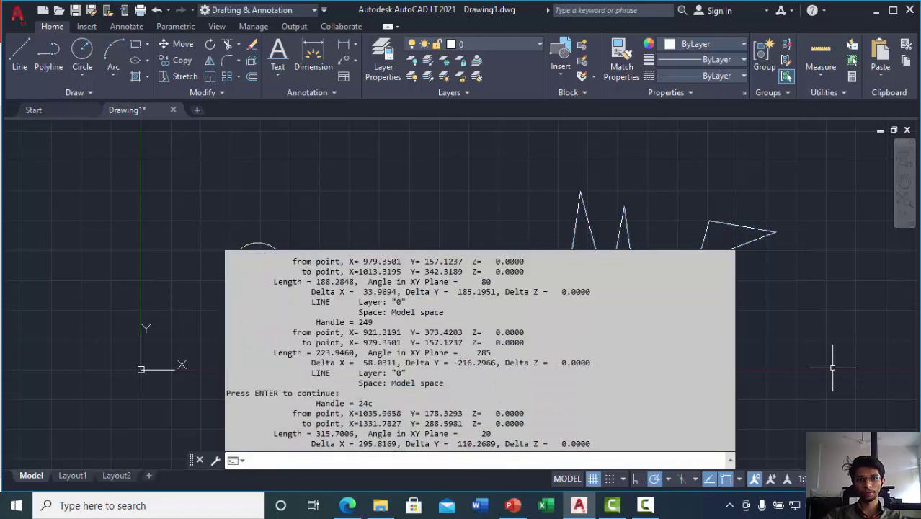
Step: Copy the listed properties of all the line segments, from the first LINE entry, paste them as text beside the zigzag, and deselect the text
scroll(459, 360, "up", 3)
scroll(459, 360, "up", 5)
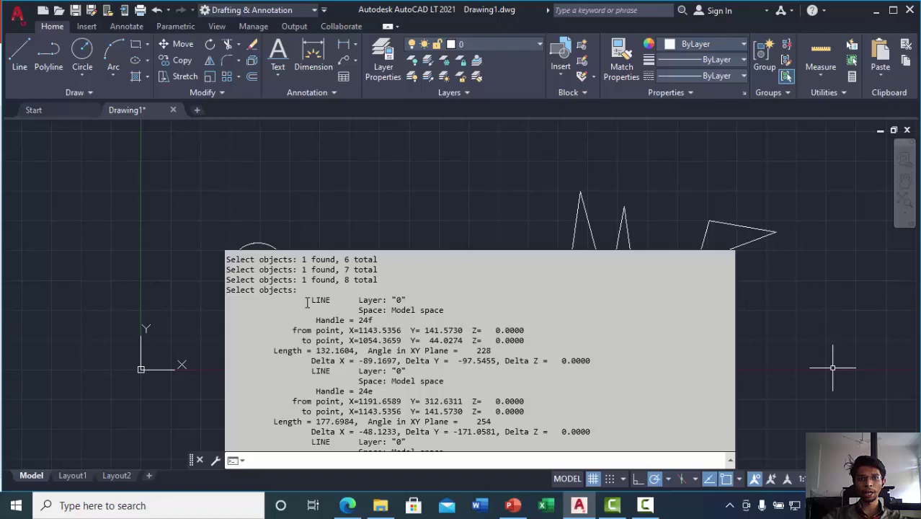
left_click_drag(305, 301, 736, 478)
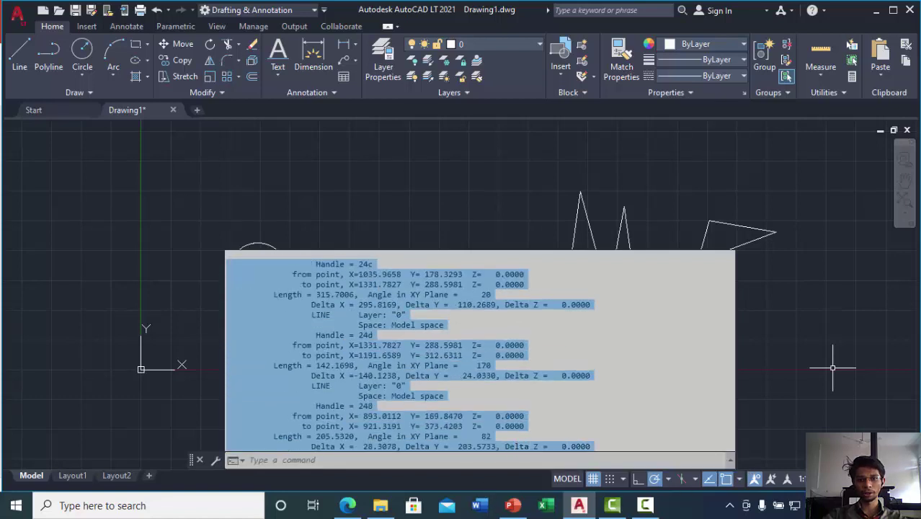
key("Escape")
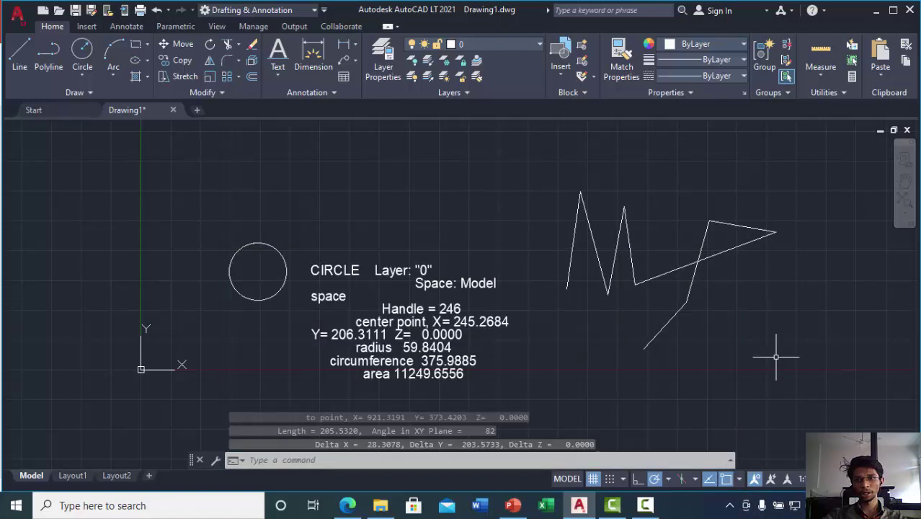
key("ctrl+v")
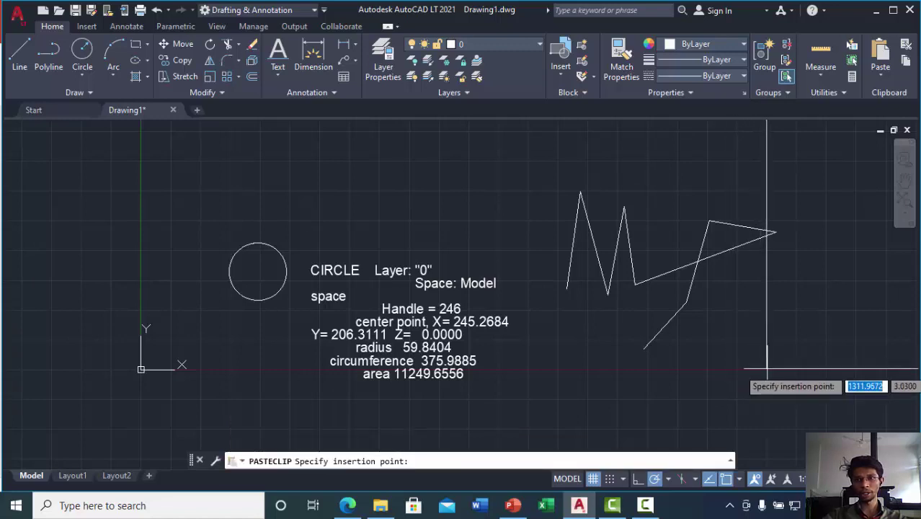
left_click(787, 364)
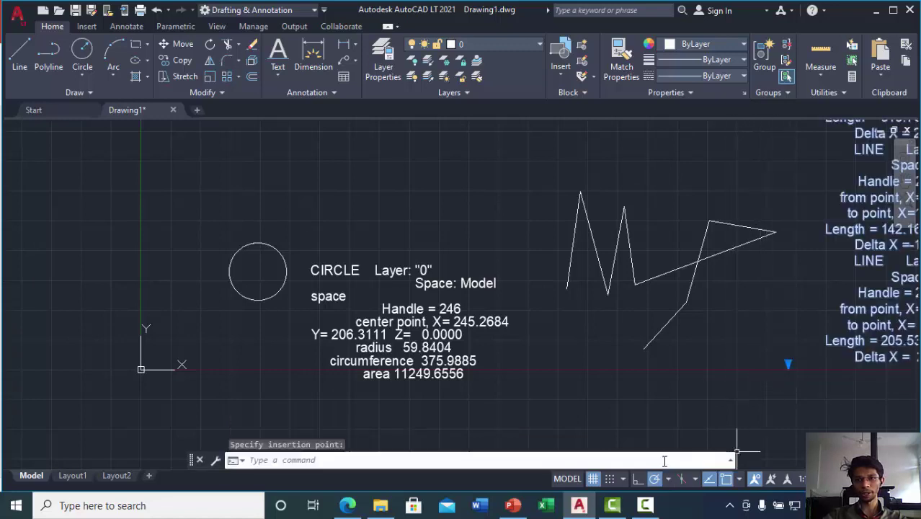
scroll(630, 379, "up", 4)
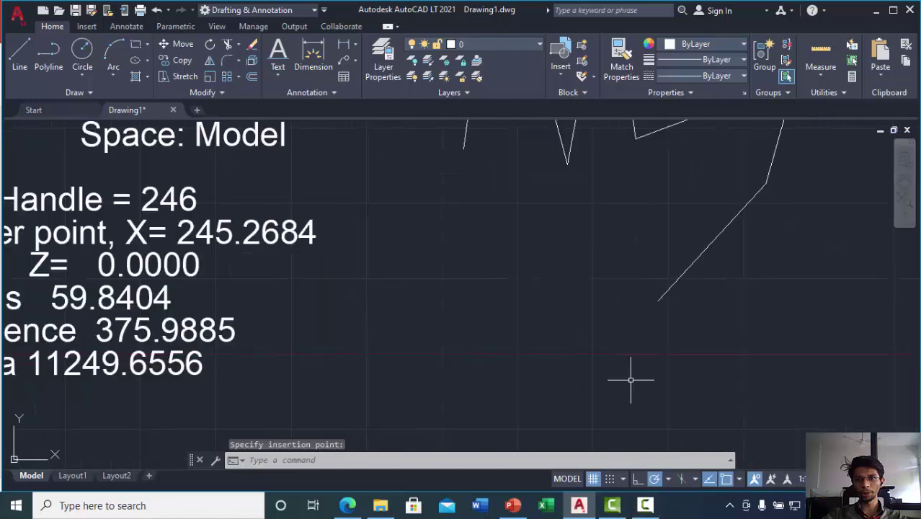
scroll(630, 380, "down", 9)
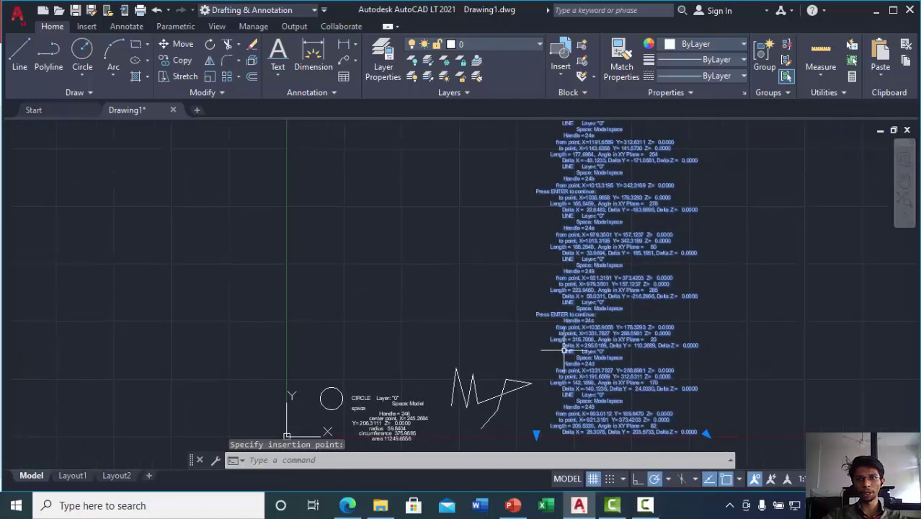
scroll(564, 350, "down", 1)
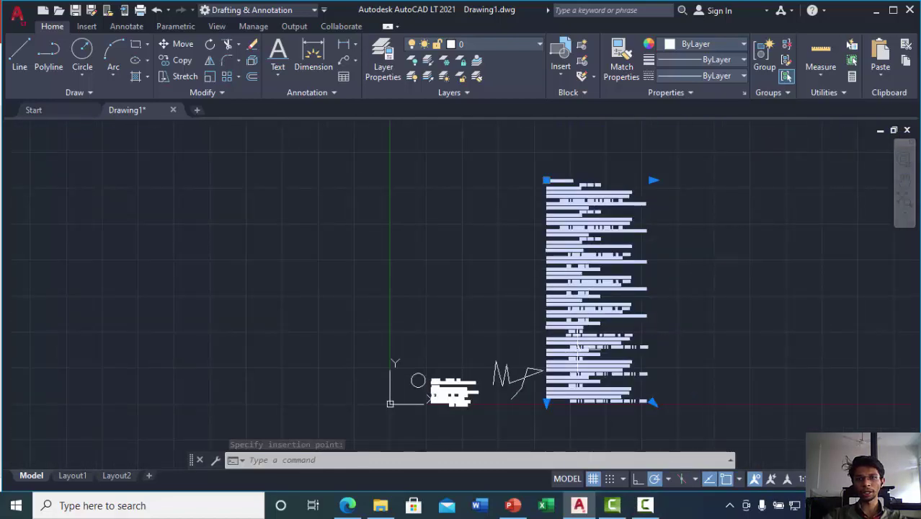
left_click(713, 353)
key("Escape")
key("Escape")
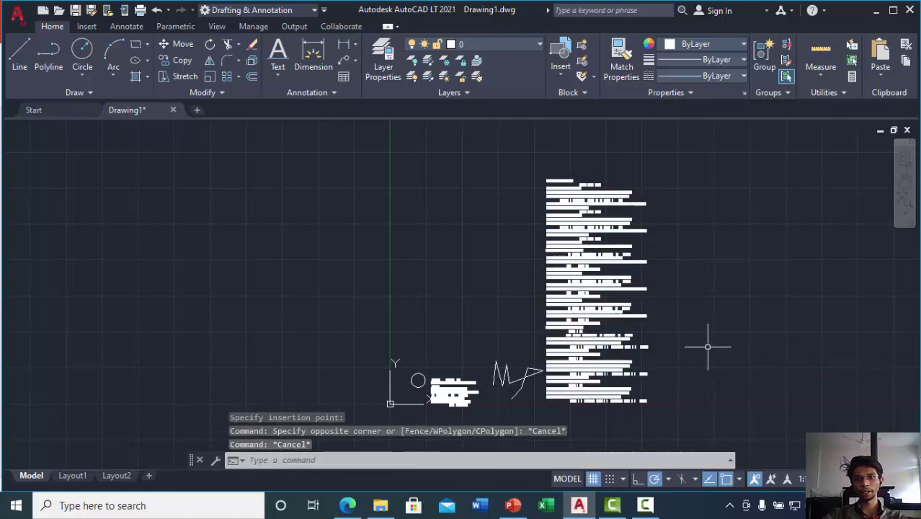
Step: Delete the circle, the zigzag lines and both property texts to clear the drawing
scroll(631, 336, "up", 7)
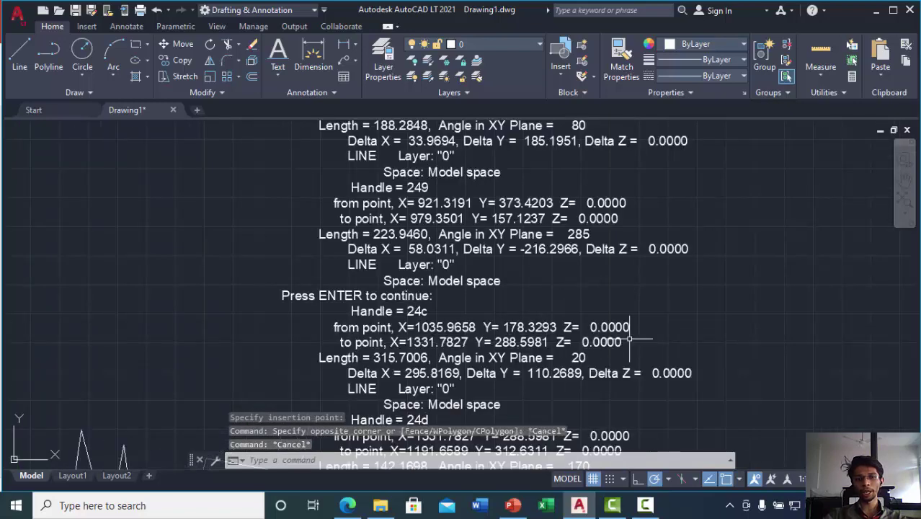
scroll(630, 337, "down", 4)
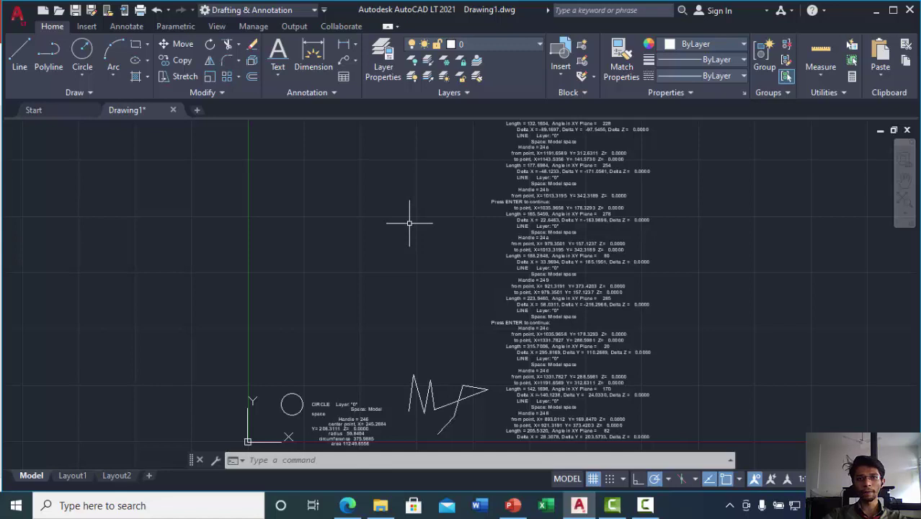
scroll(409, 223, "down", 2)
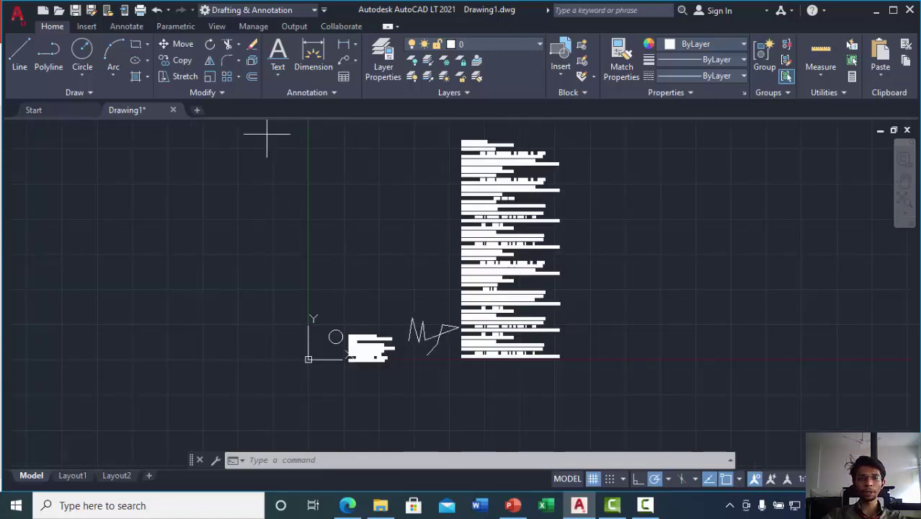
mouse_move(266, 133)
left_mouse_down()
mouse_move(270, 440)
mouse_move(689, 439)
mouse_move(749, 278)
mouse_move(726, 154)
mouse_move(690, 97)
left_mouse_up()
key("Delete")
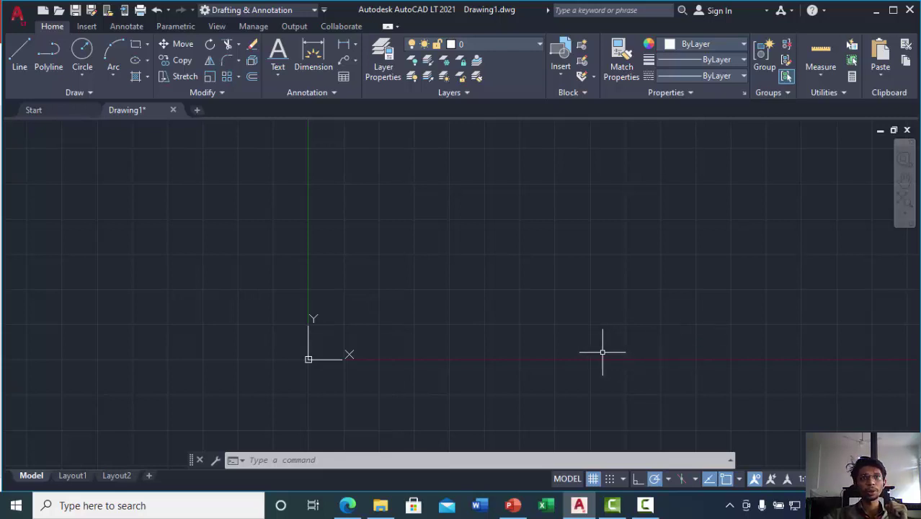
Step: Attach the logo_2x image from the Desktop with a relative path, insertion point and scale specified on-screen, and rotation angle 0
left_click(83, 27)
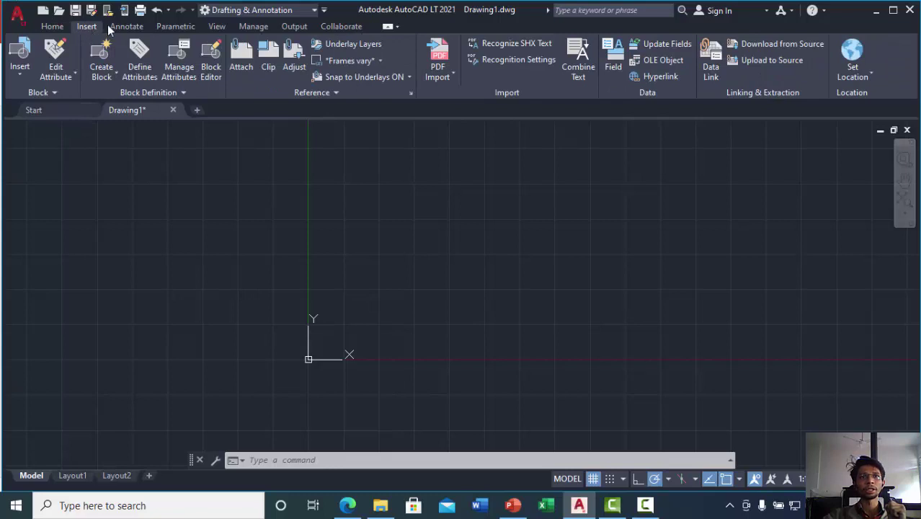
left_click(238, 57)
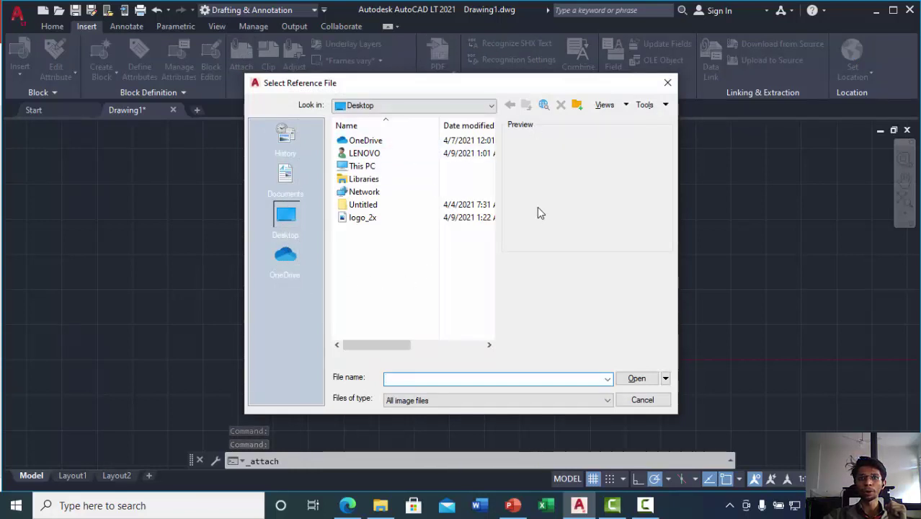
left_click(355, 221)
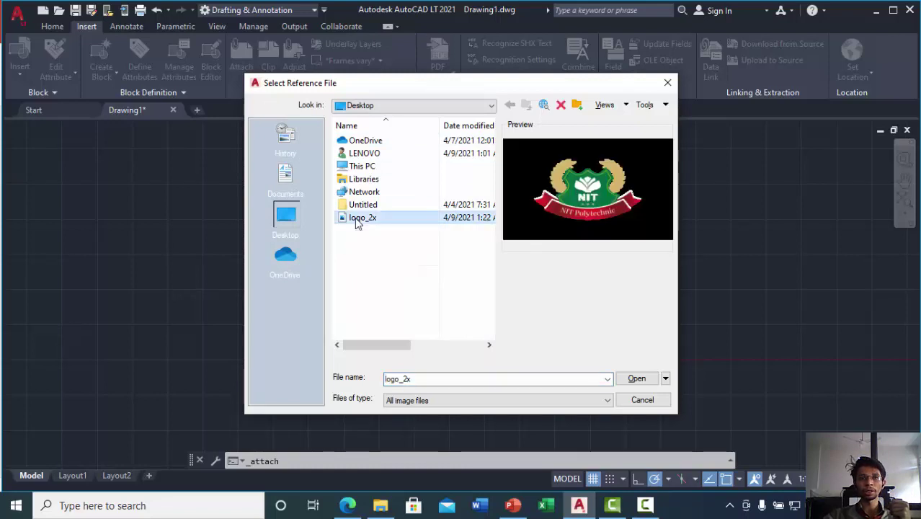
left_click(626, 380)
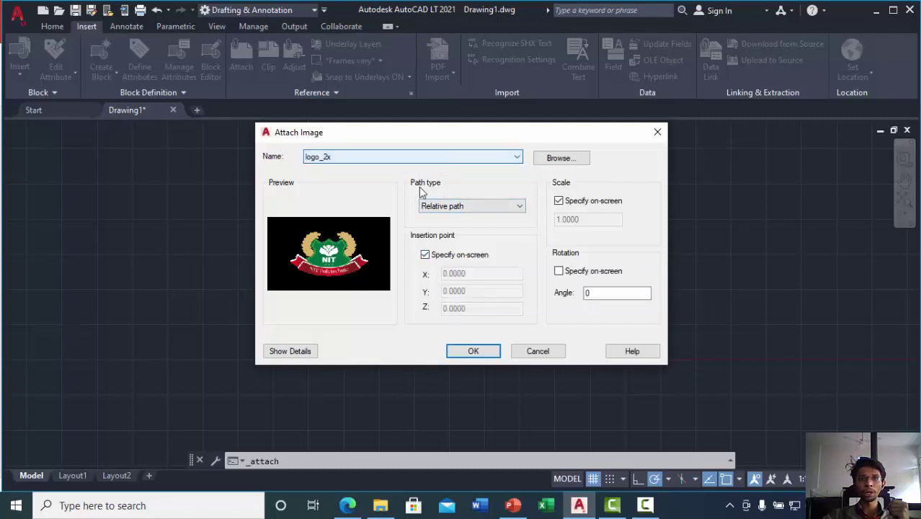
left_click(473, 350)
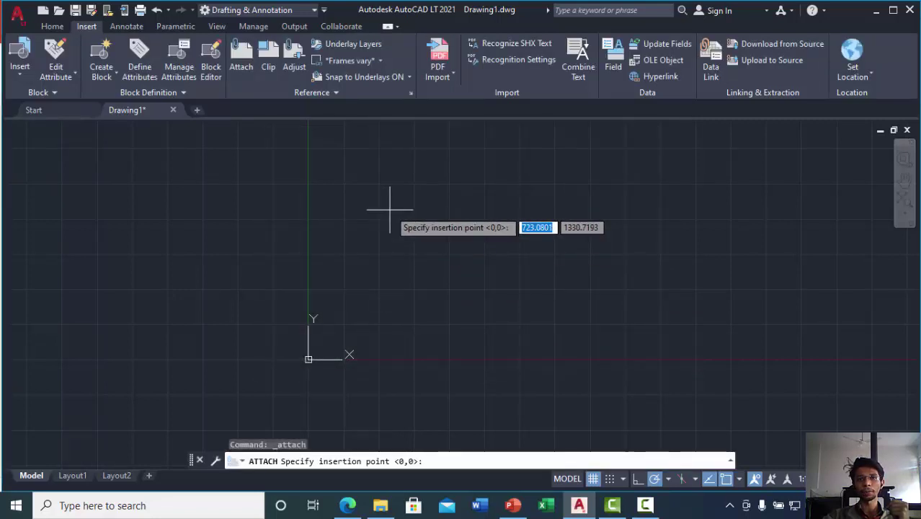
Step: Place the logo image with its lower-left corner at about X 723, Y 1331 and pick its scale on-screen
left_click(390, 209)
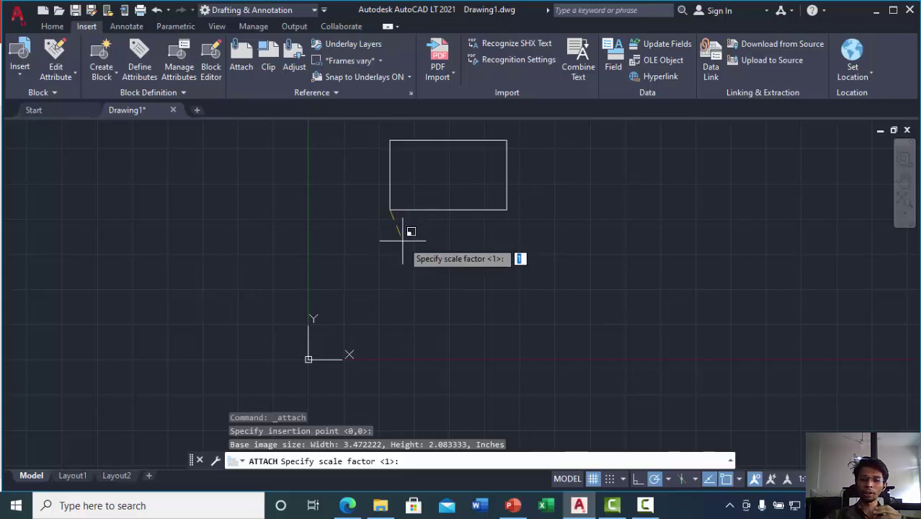
left_click(402, 241)
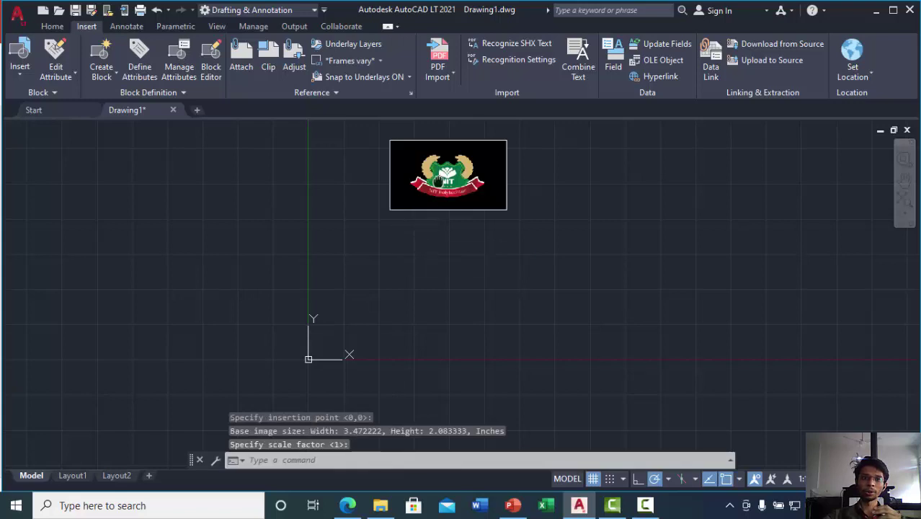
middle_click_drag(434, 206, 420, 290)
scroll(418, 294, "up", 4)
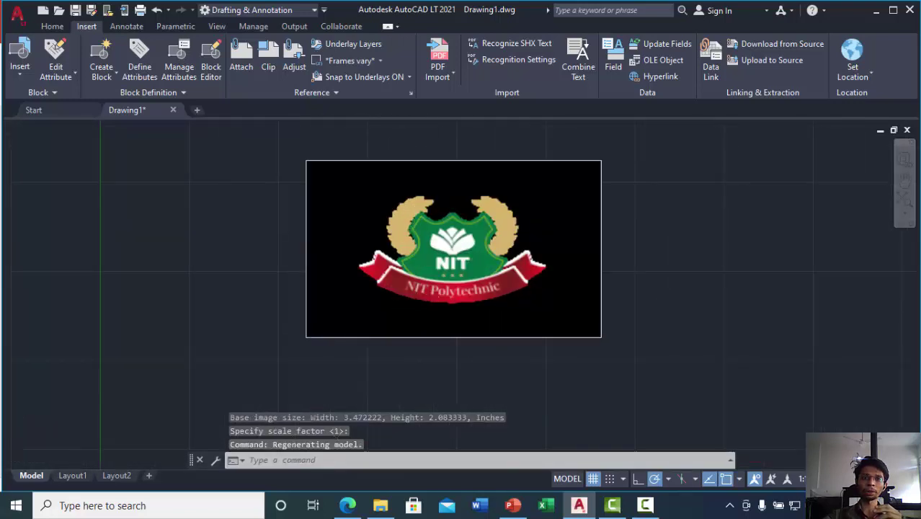
scroll(415, 296, "down", 2)
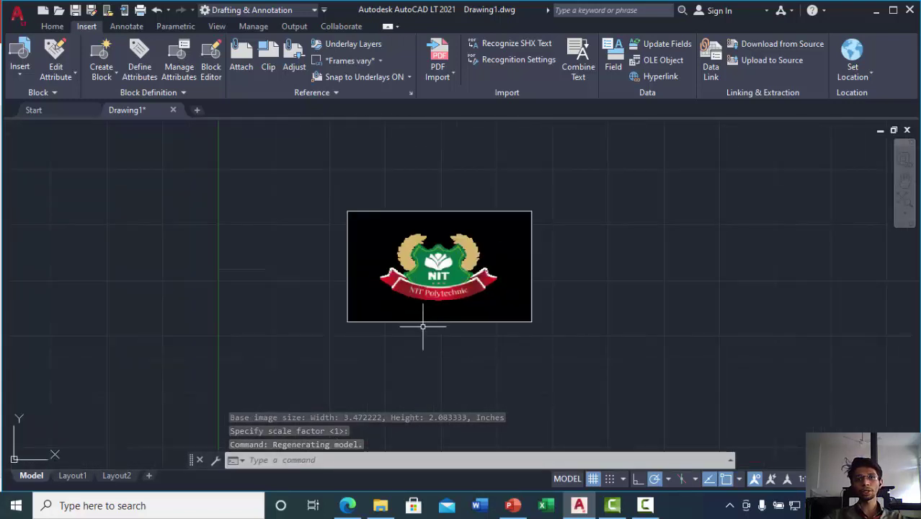
left_click(433, 323)
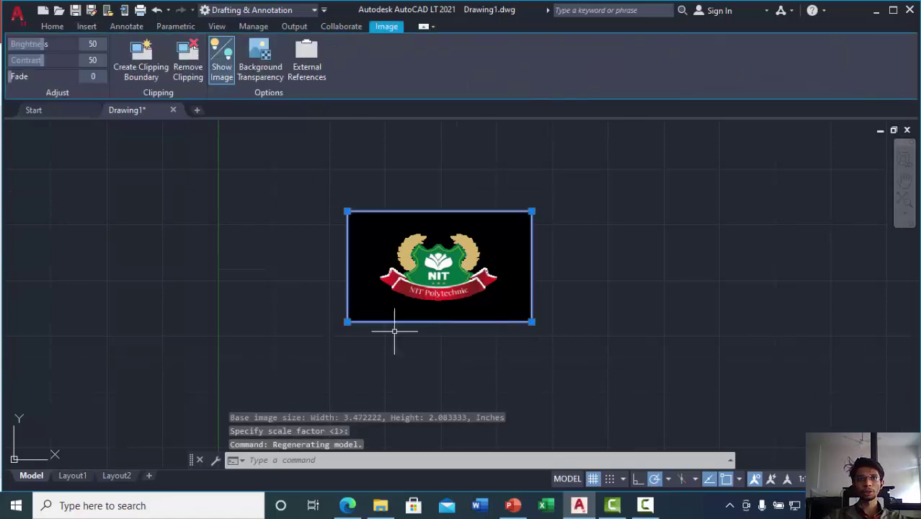
key("Escape")
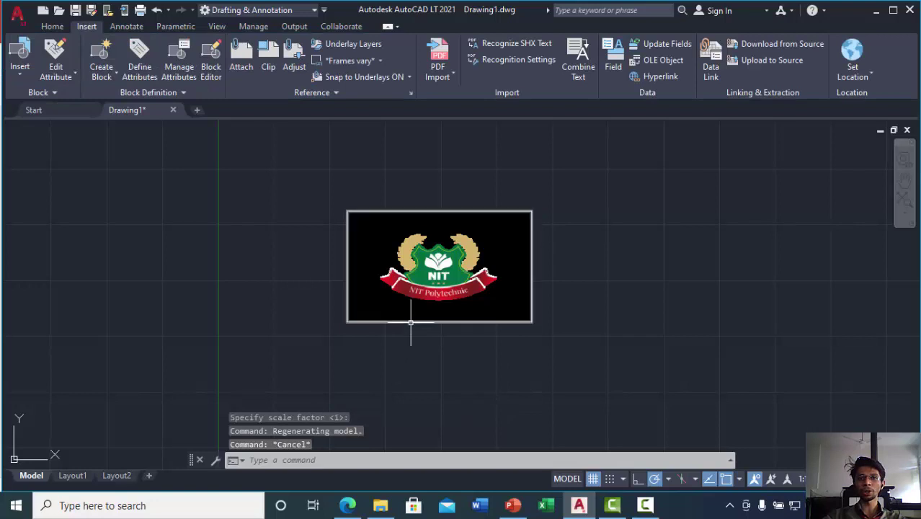
mouse_move(411, 323)
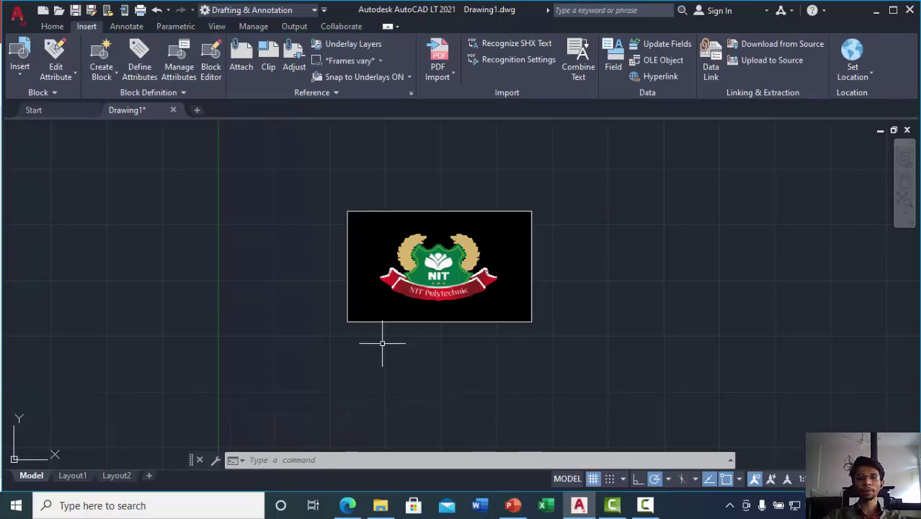
mouse_move(381, 343)
middle_mouse_down()
mouse_move(376, 294)
mouse_move(385, 267)
middle_mouse_up()
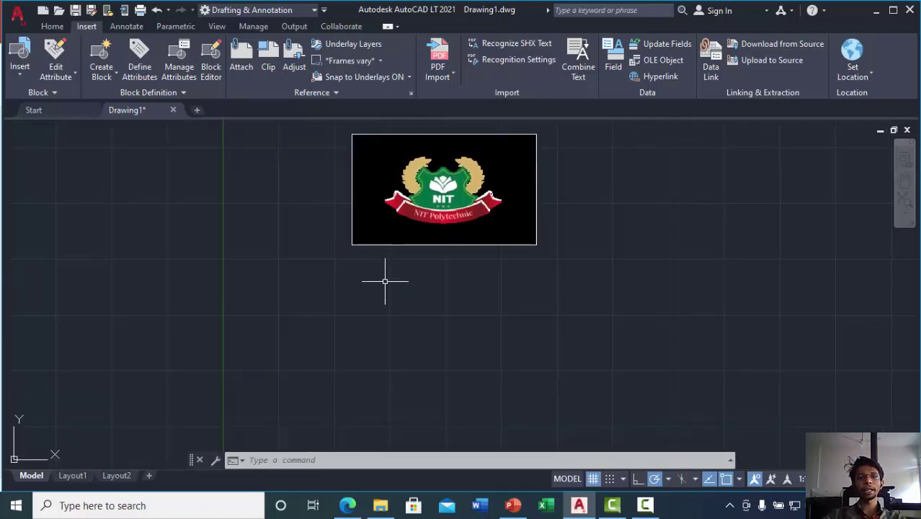
left_click(638, 506)
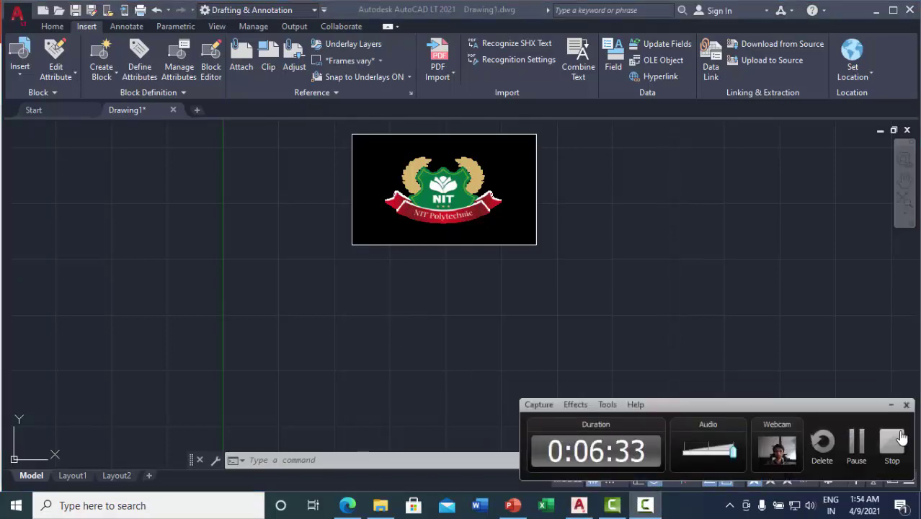